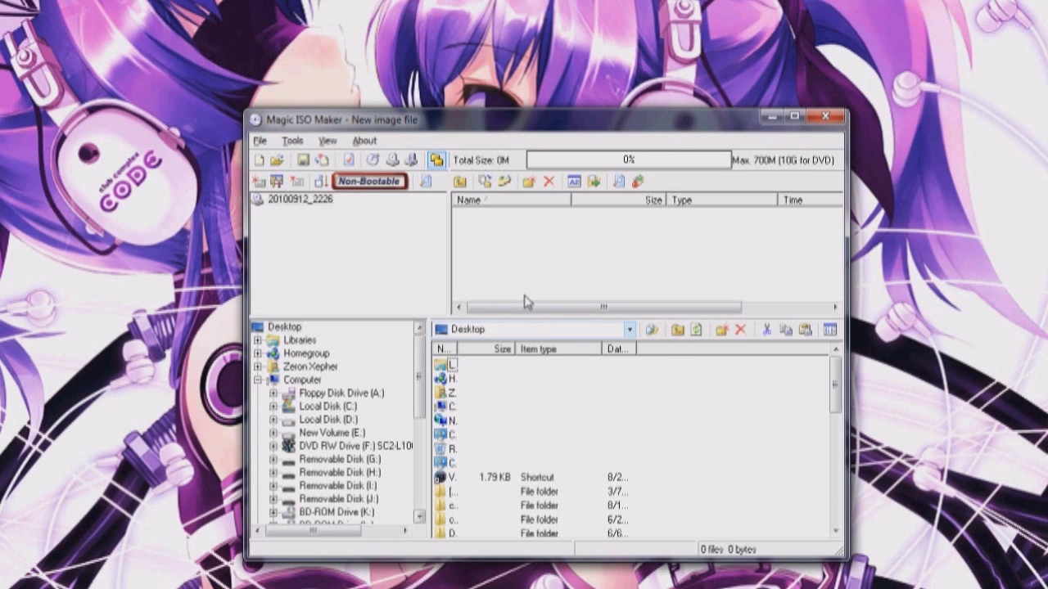
- Start making an ISO from CD/DVD-ROM, with the TSSTcorp CDDVDW SH-S202J drive (F:) as the source
left_click(327, 142)
mouse_move(292, 144)
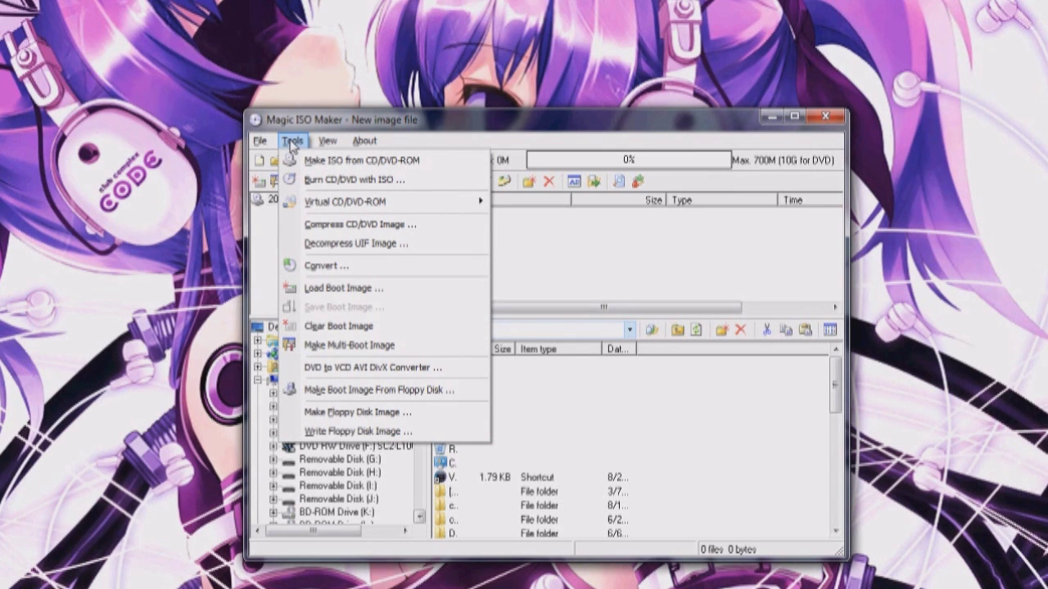
left_click(379, 162)
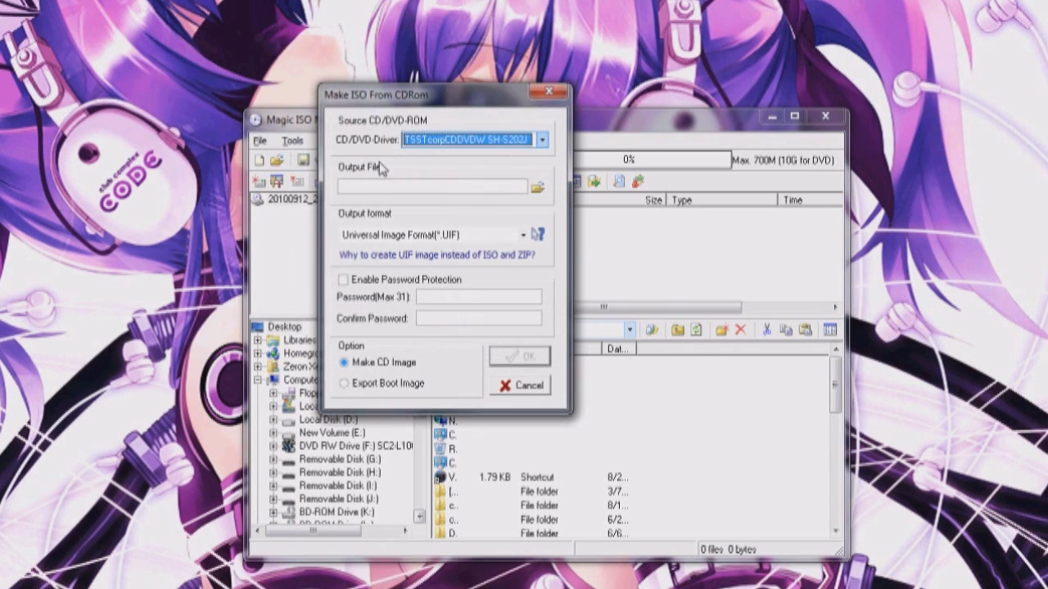
left_click(539, 142)
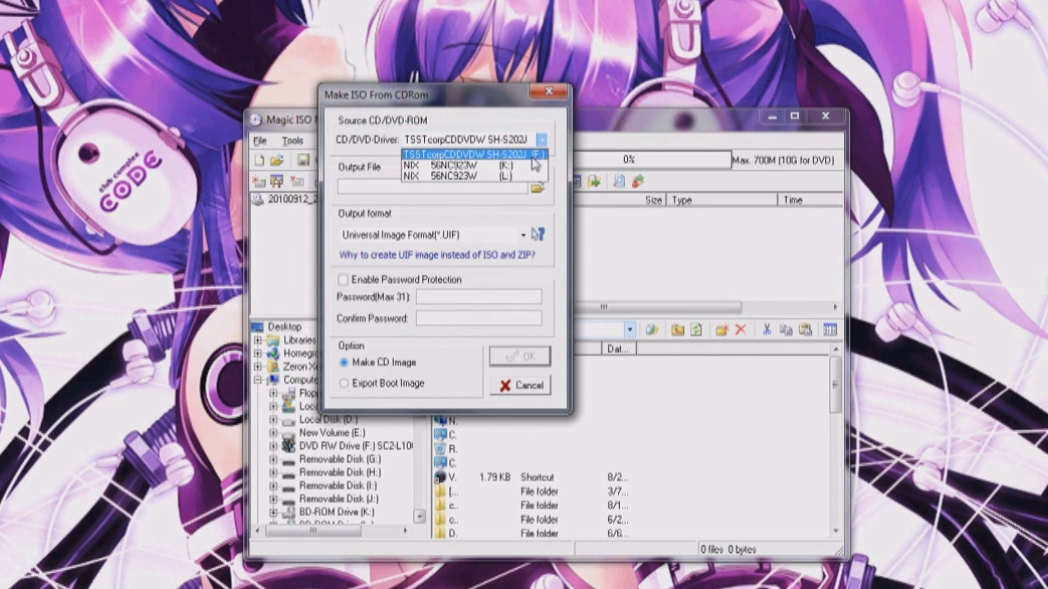
left_click(534, 156)
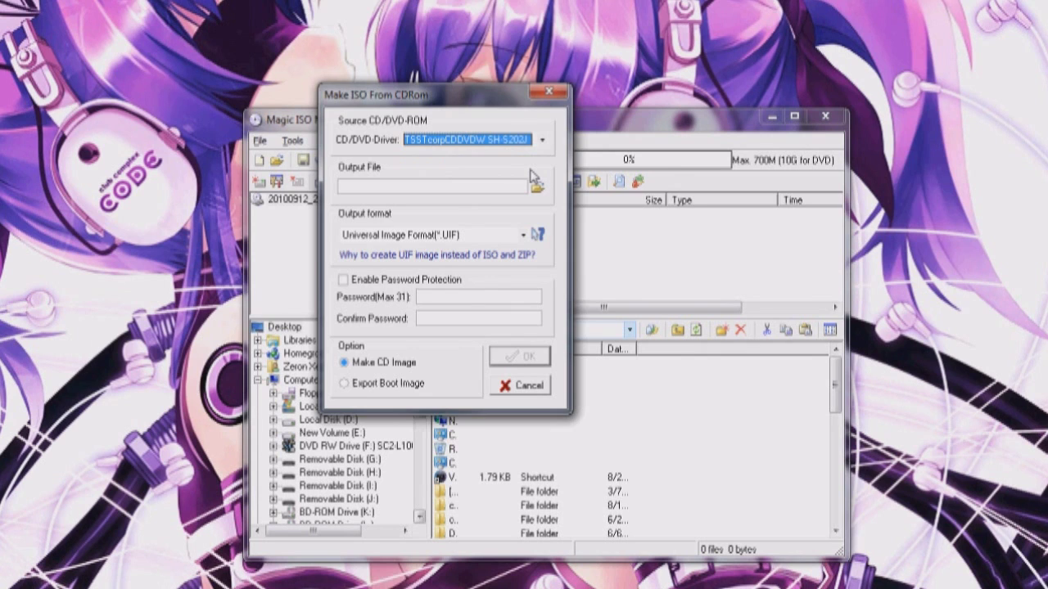
- Set the output image file to Starcraft2 on the Desktop
left_click(537, 185)
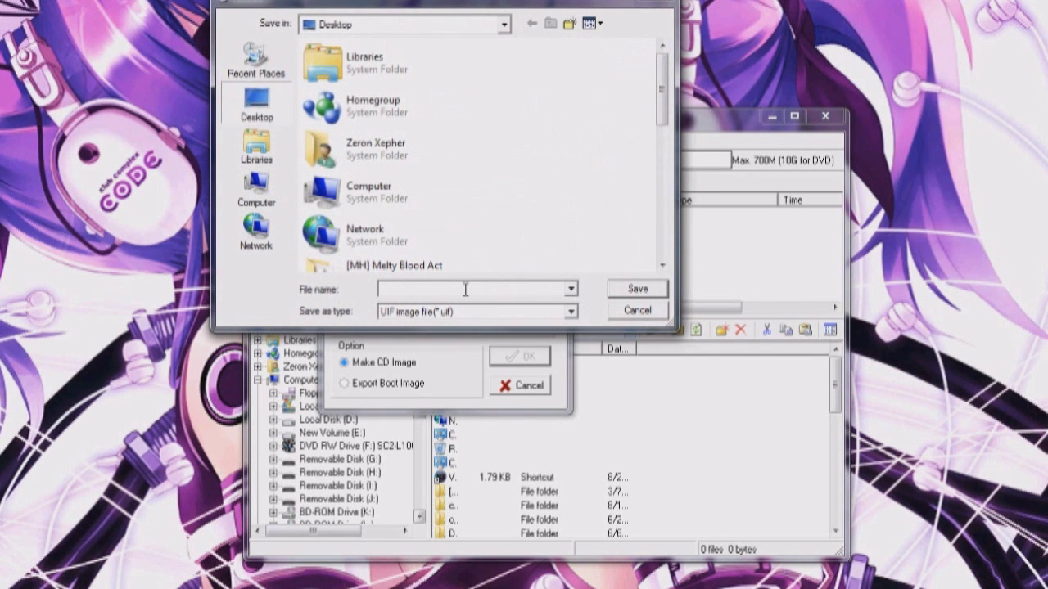
left_click(465, 290)
type("Starcraft2")
key("Return")
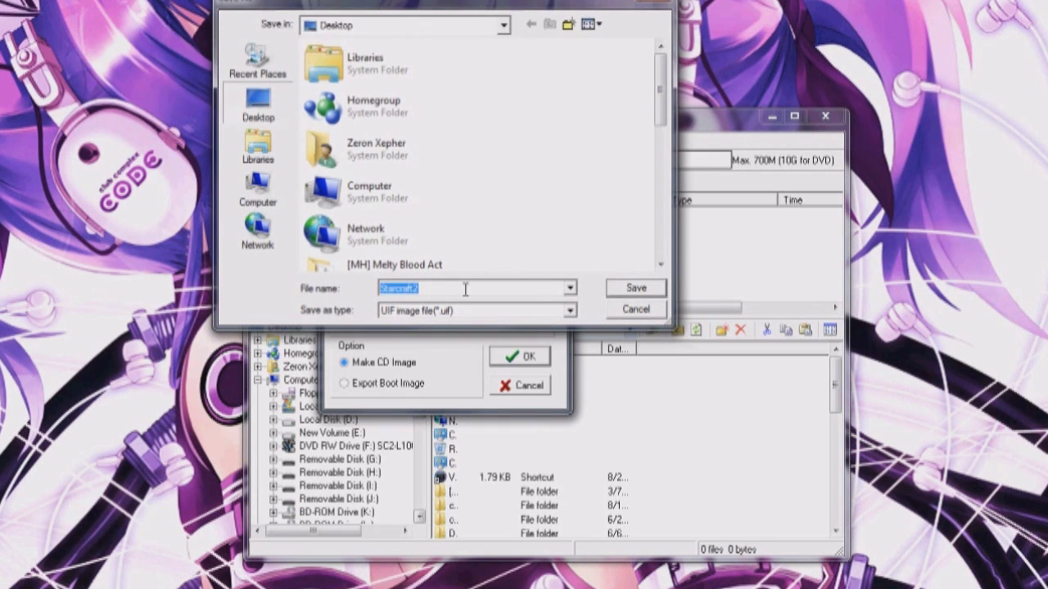
- Set the output format to Standard ISO image file (.ISO) and start creating the image
left_click(459, 235)
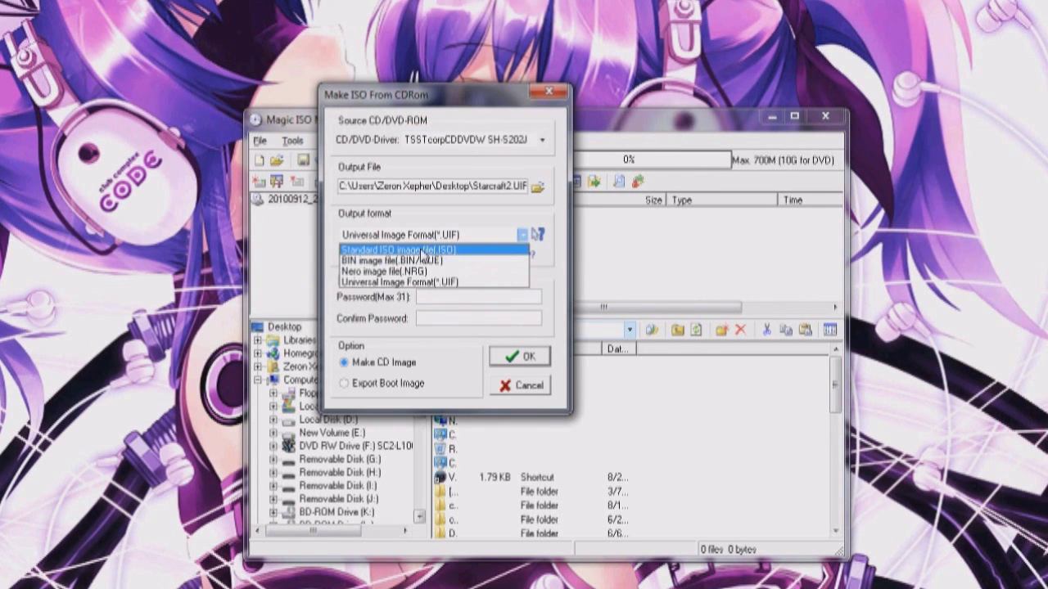
left_click(399, 250)
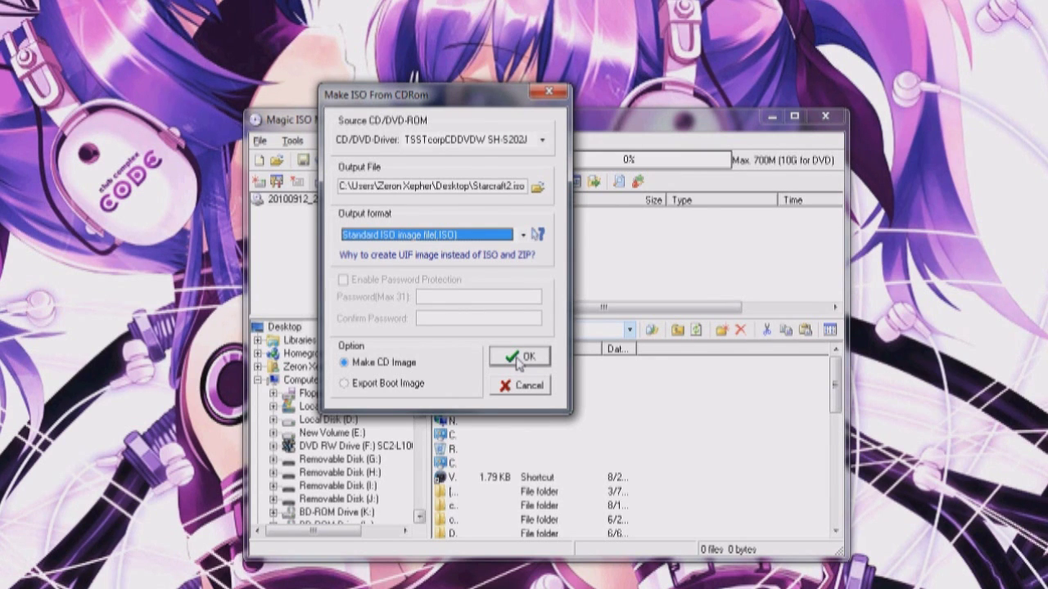
left_click(520, 358)
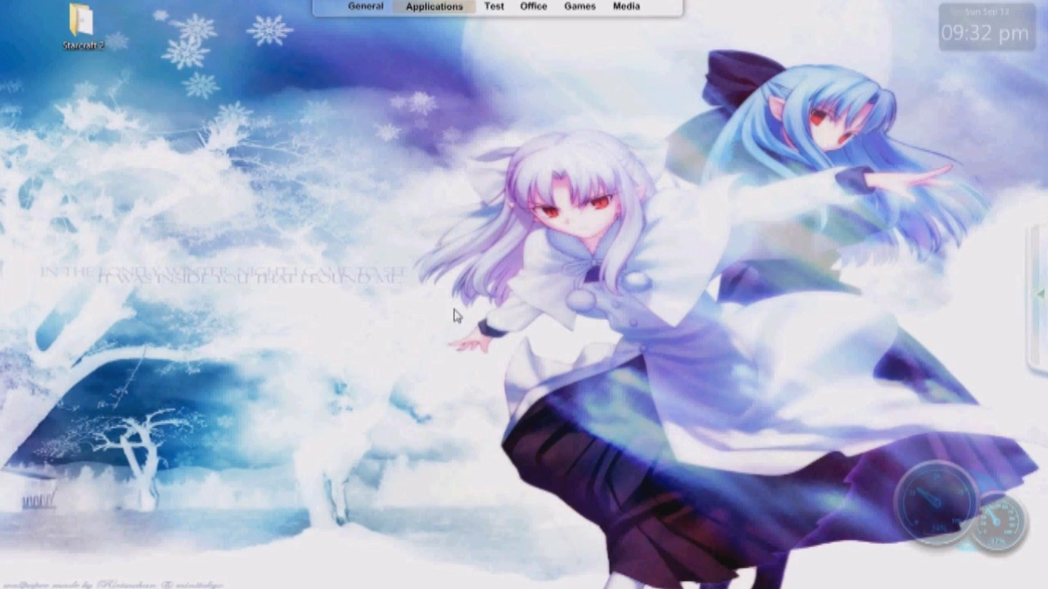
- Move the Starcraft 2 folder slightly lower on the desktop
left_click_drag(82, 37, 85, 109)
- Switch to Chrome, examine the DAEMON Tools Lite entry on the DAEMON Tools downloads page, and minimize the browser
mouse_move(131, 577)
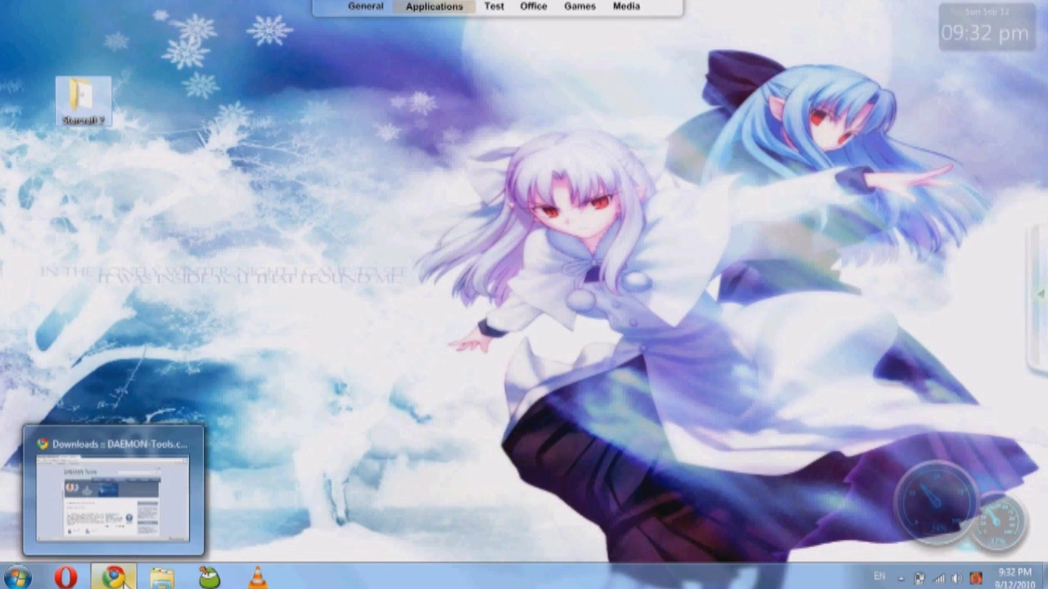
left_click(113, 491)
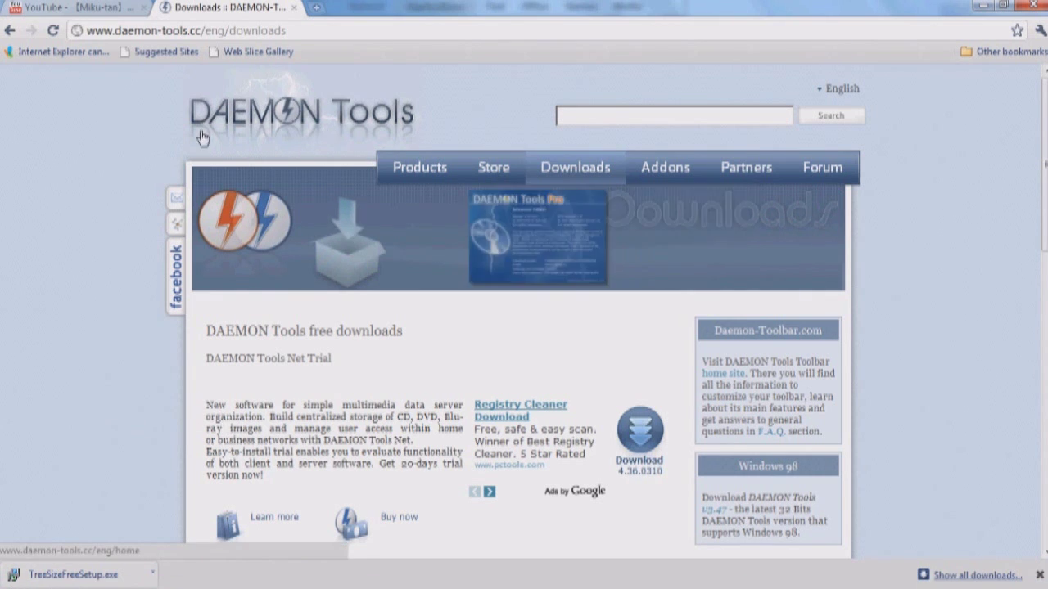
left_click(327, 30)
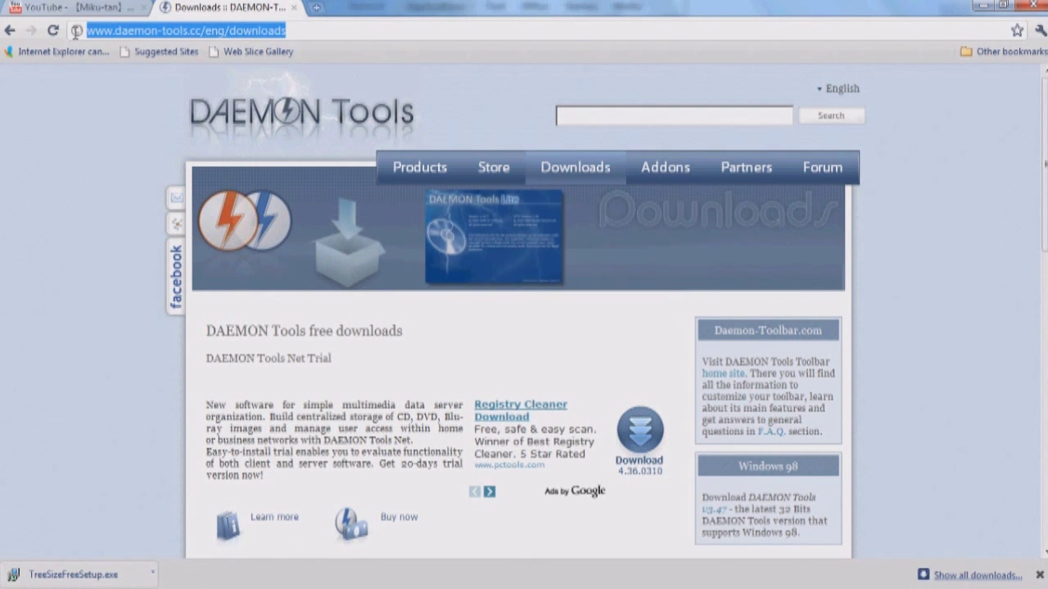
left_click(115, 214)
scroll(114, 214, "down", 10)
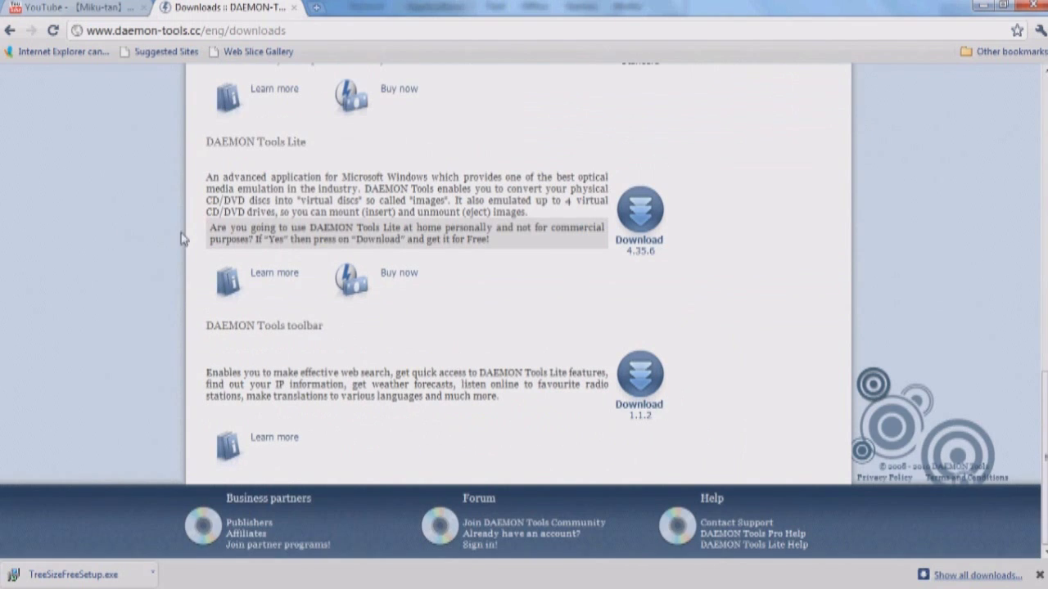
left_click_drag(308, 145, 207, 146)
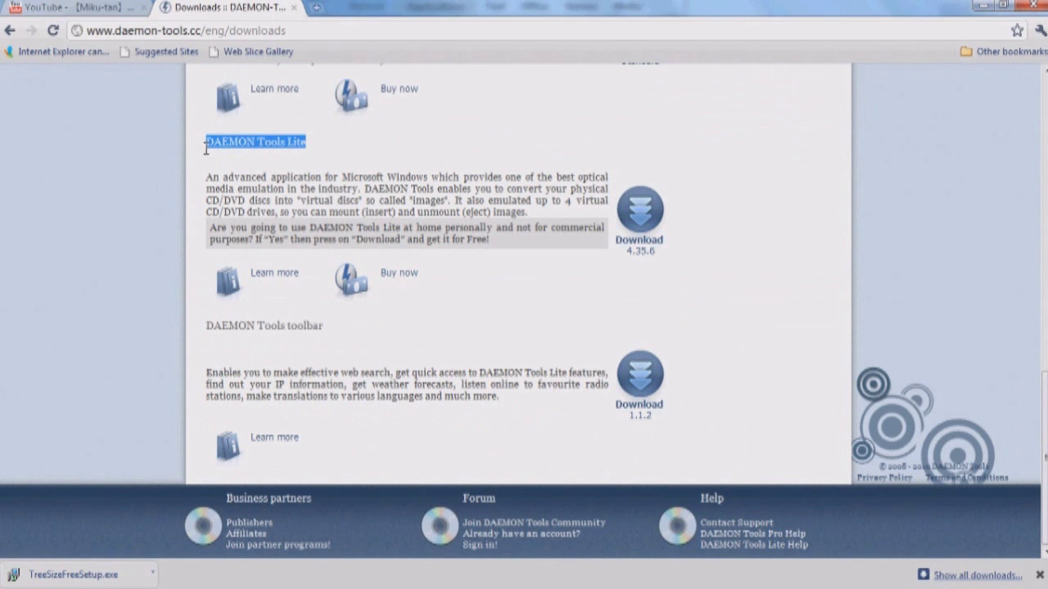
scroll(347, 199, "up", 3)
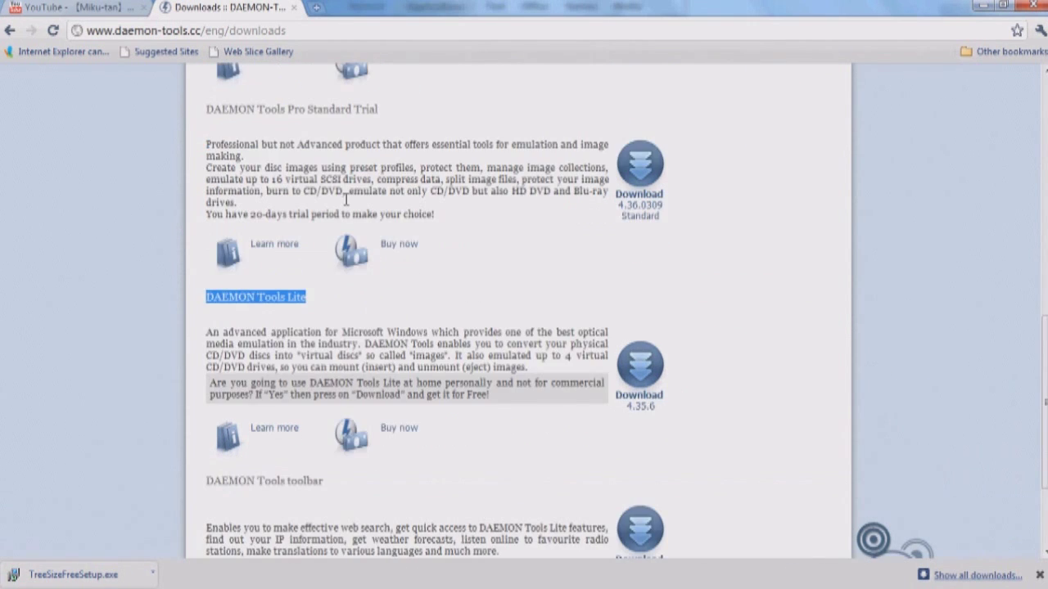
scroll(375, 222, "up", 2)
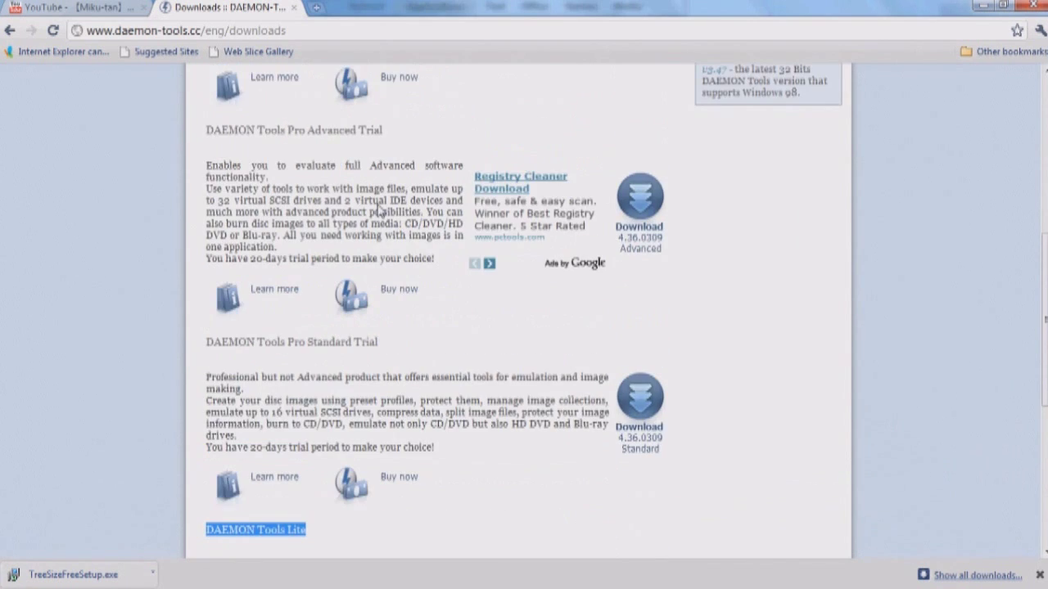
scroll(377, 217, "down", 5)
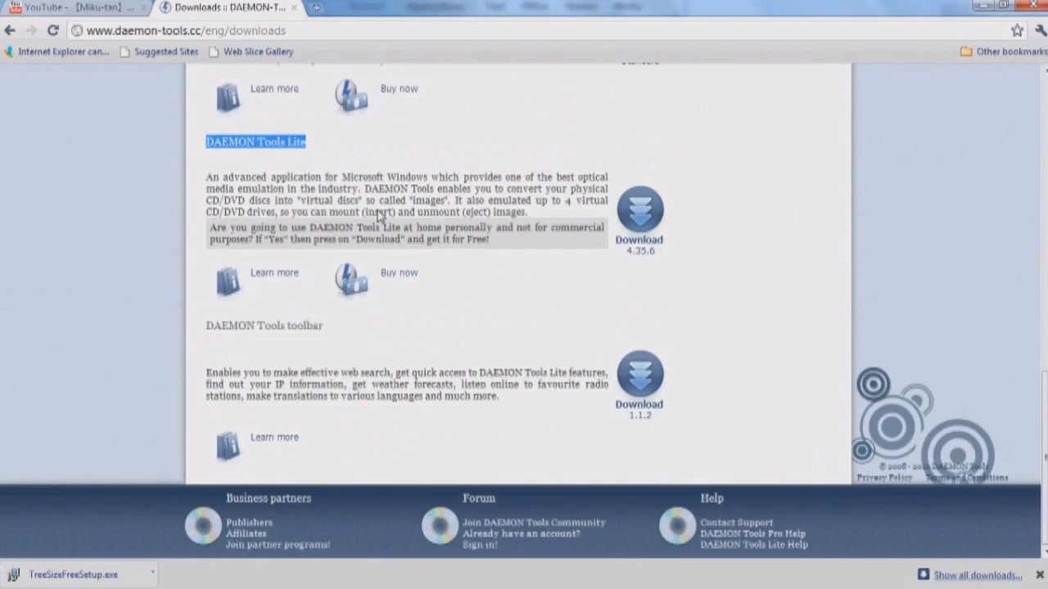
left_click(983, 6)
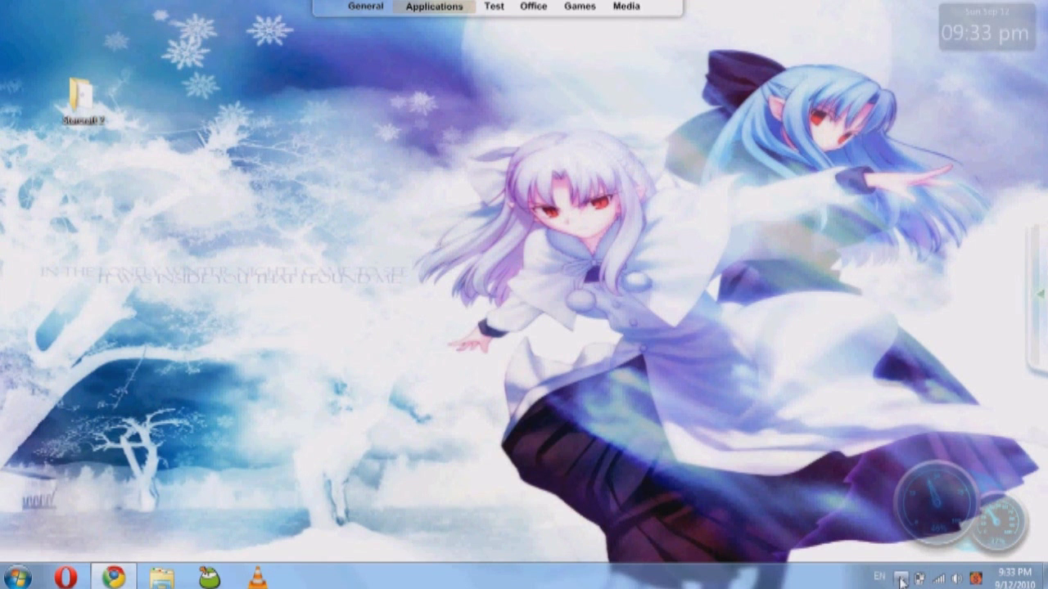
- Mount Starcraft2.iso from the desktop's Starcraft 2 folder on DAEMON Tools Lite virtual device 0 (E:) and dismiss AutoPlay
left_click(901, 577)
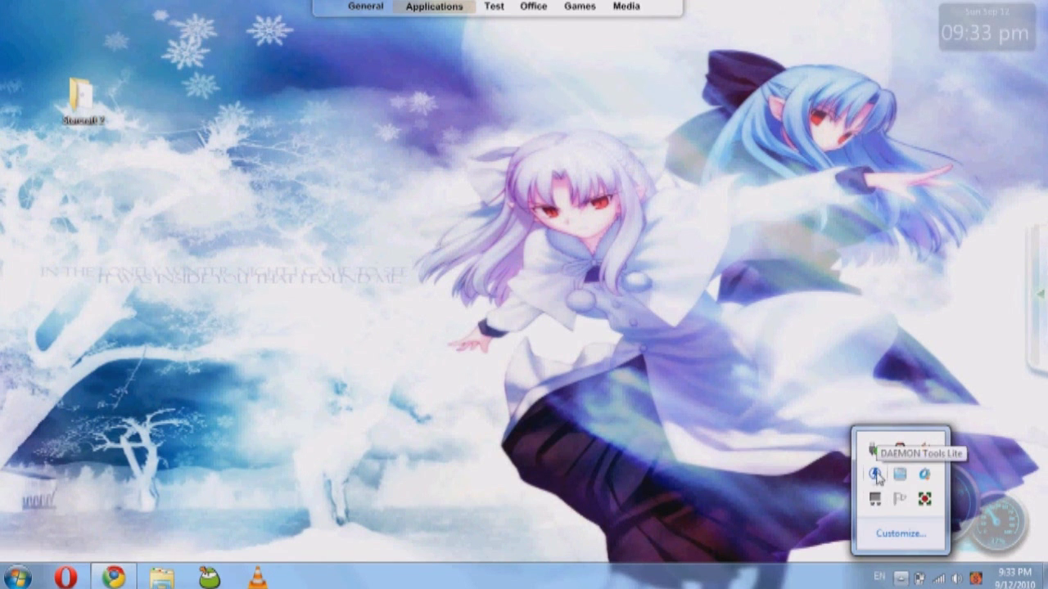
left_click(877, 476)
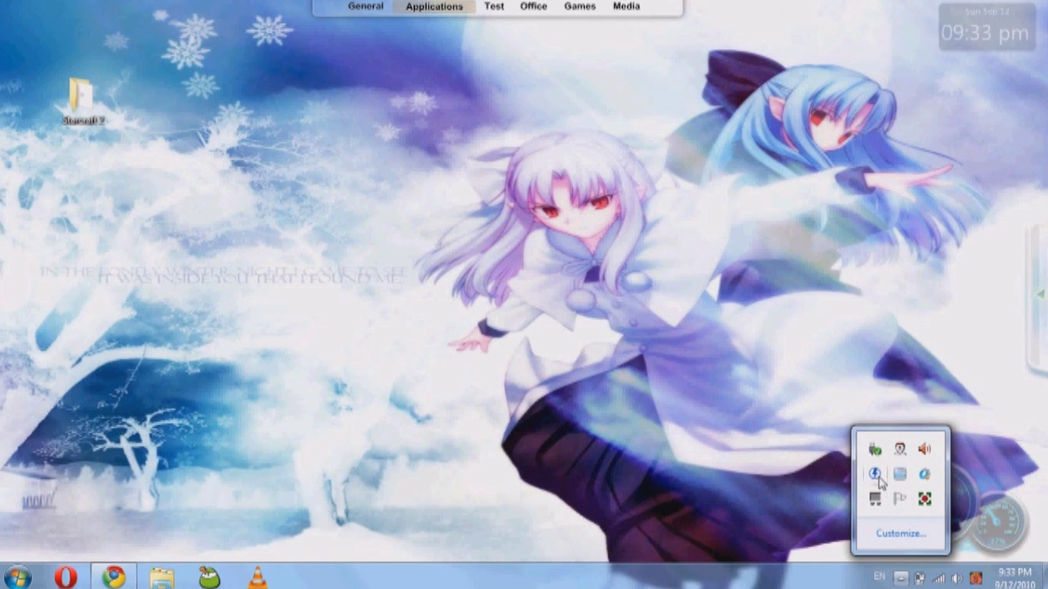
right_click(877, 475)
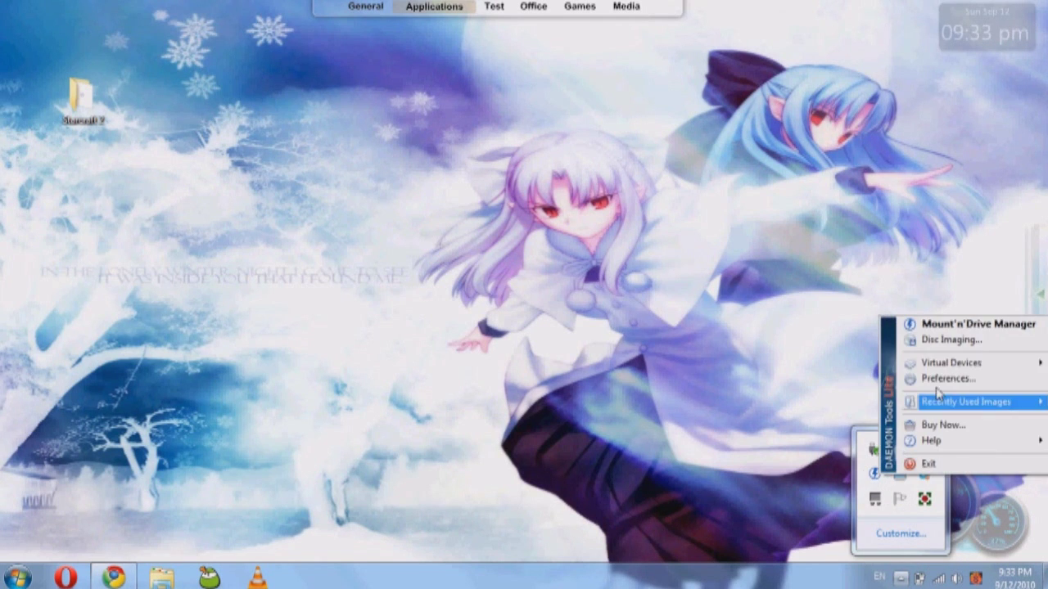
mouse_move(942, 370)
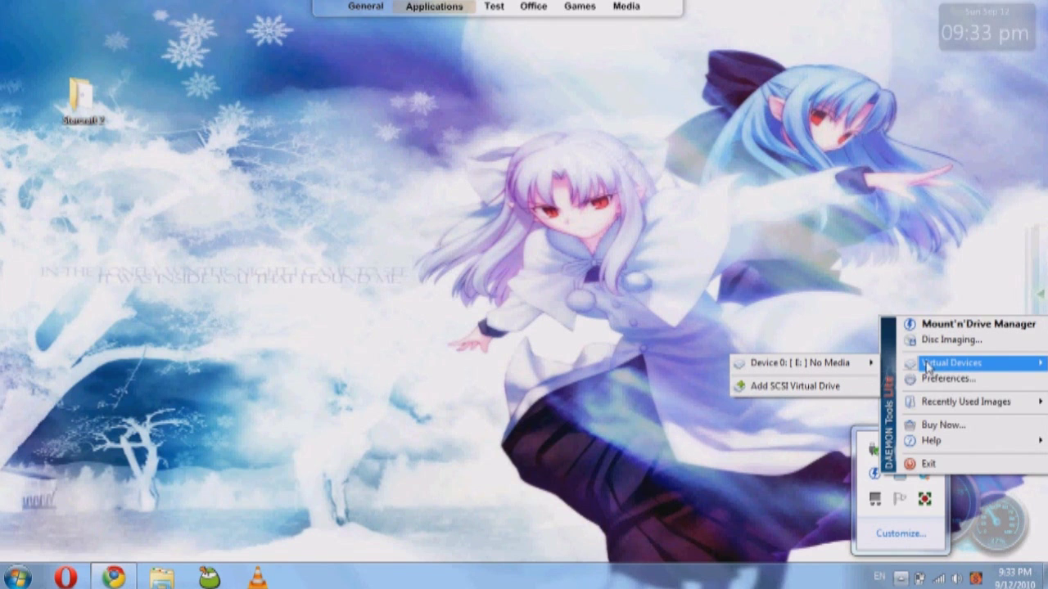
mouse_move(852, 366)
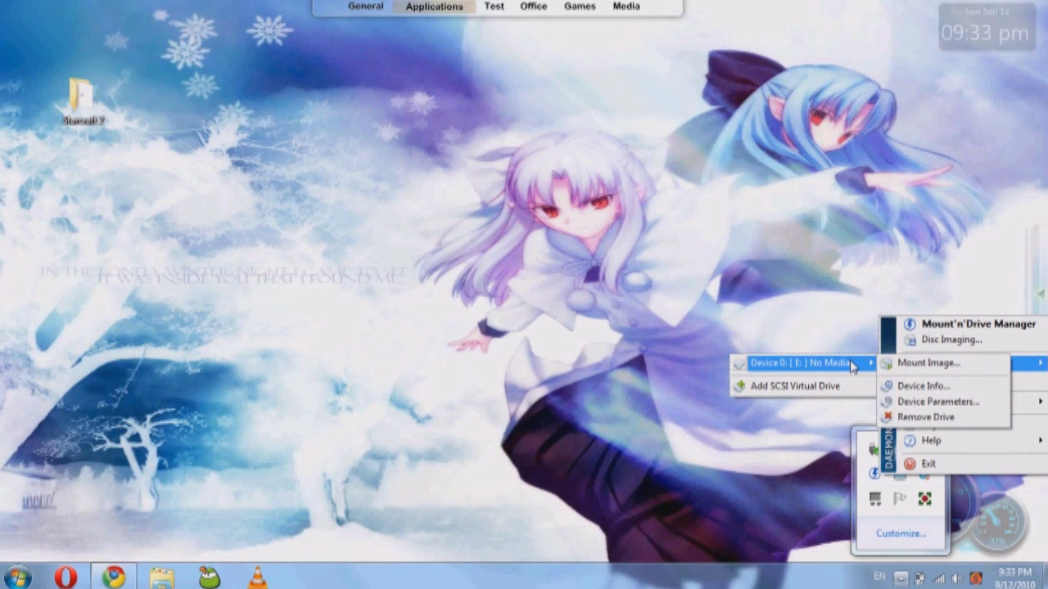
left_click(967, 368)
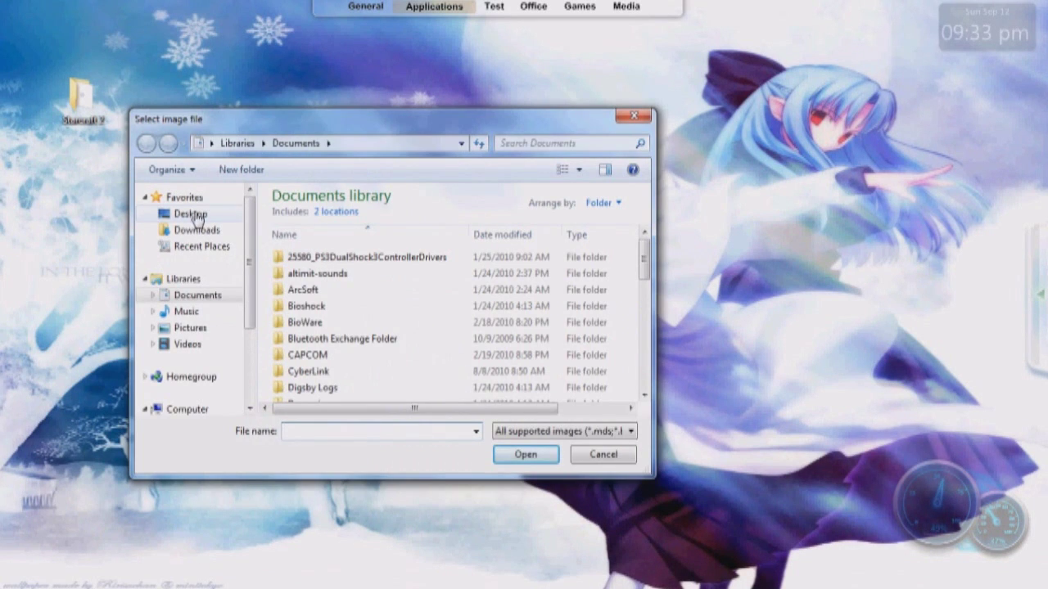
left_click(194, 215)
scroll(317, 311, "down", 1)
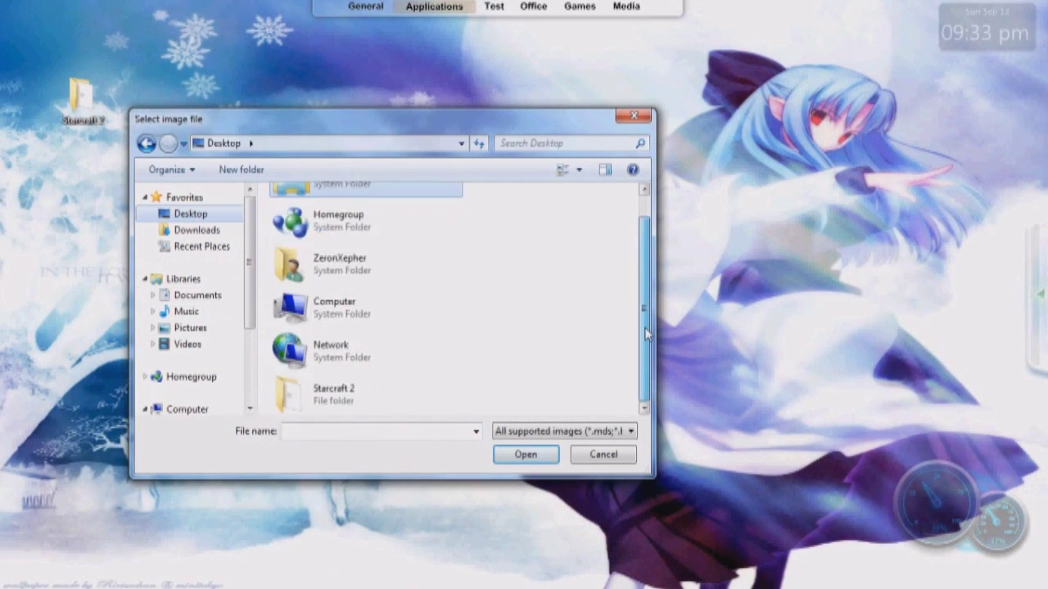
double_click(316, 394)
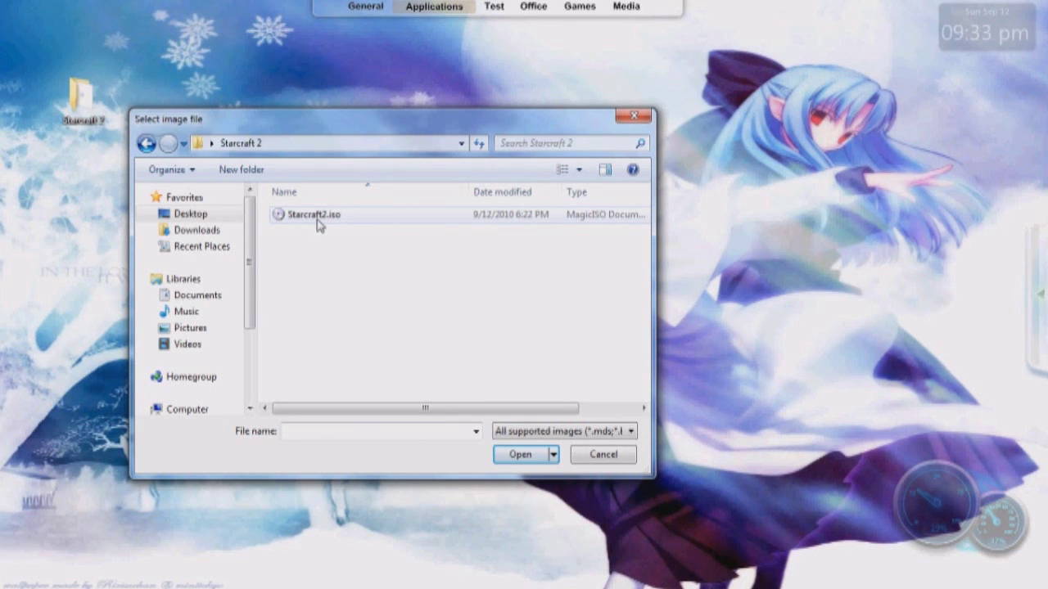
double_click(319, 216)
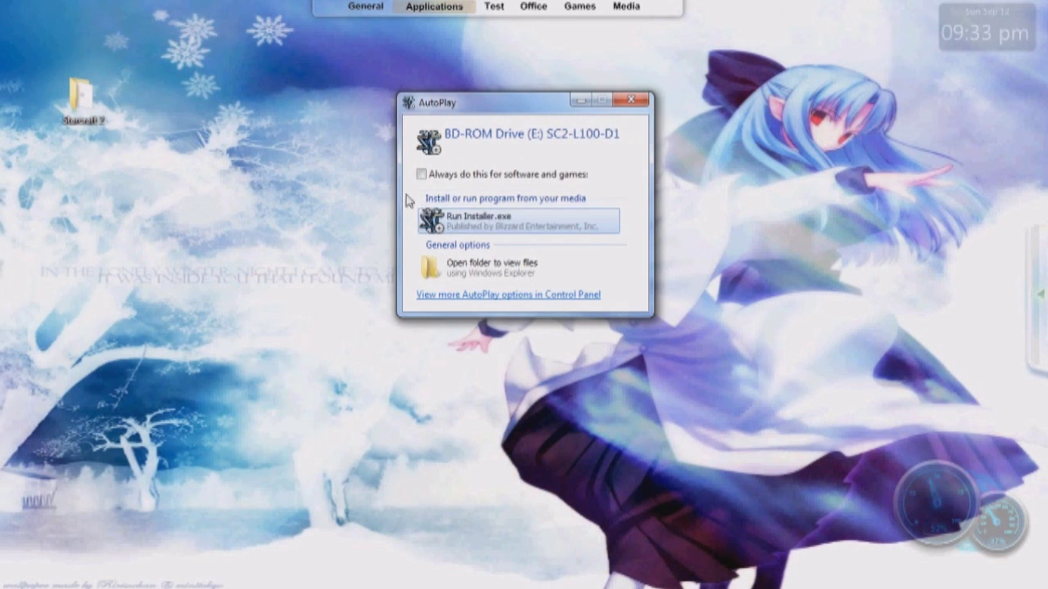
left_click(638, 104)
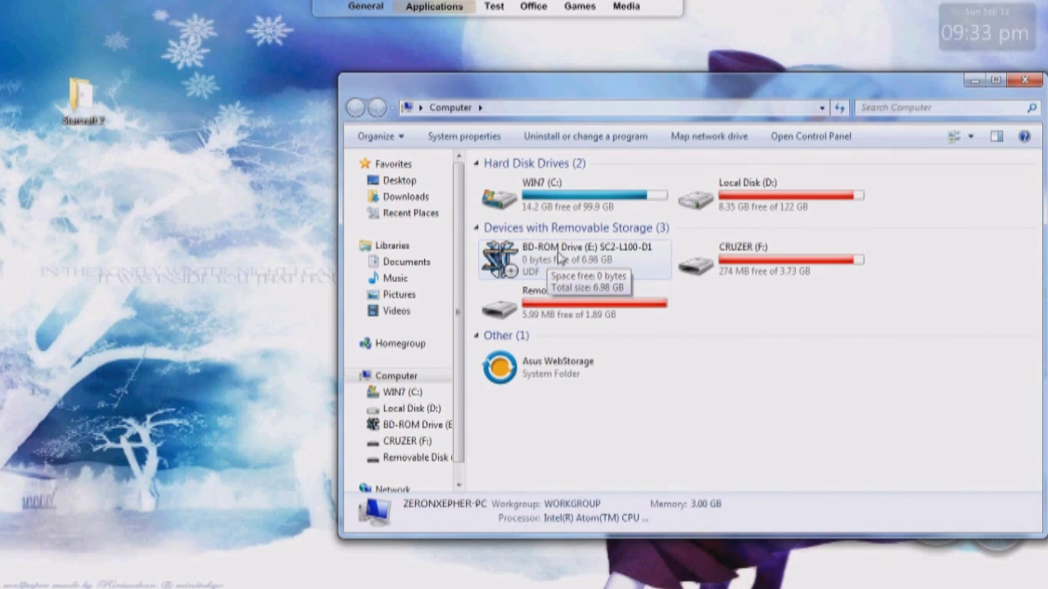
- Test the mounted BD-ROM drive (E:) by launching its StarCraft II installer, and close the installer and the Computer window
left_click(551, 260)
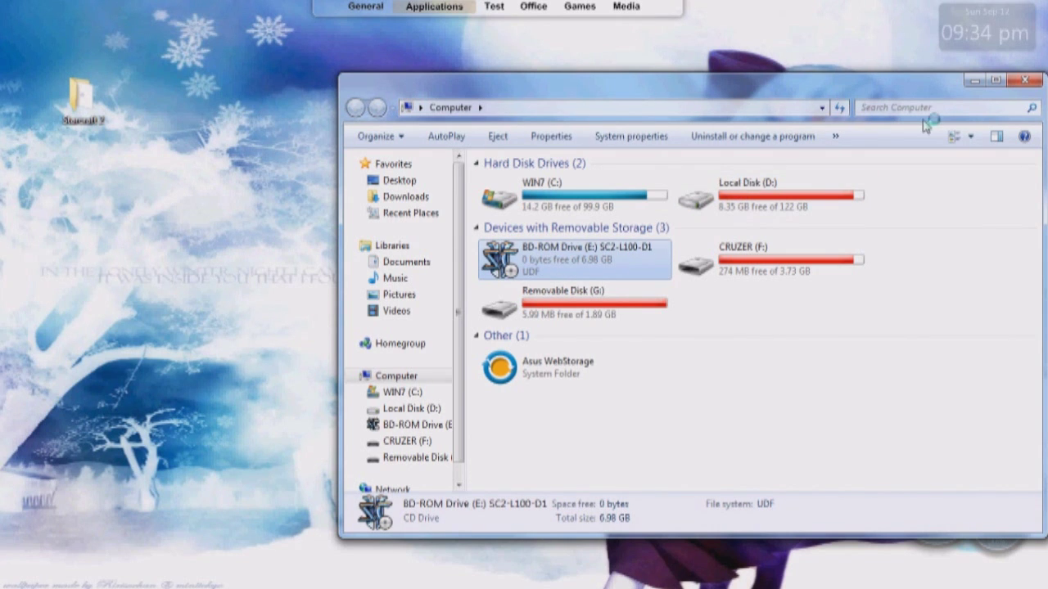
left_click(975, 82)
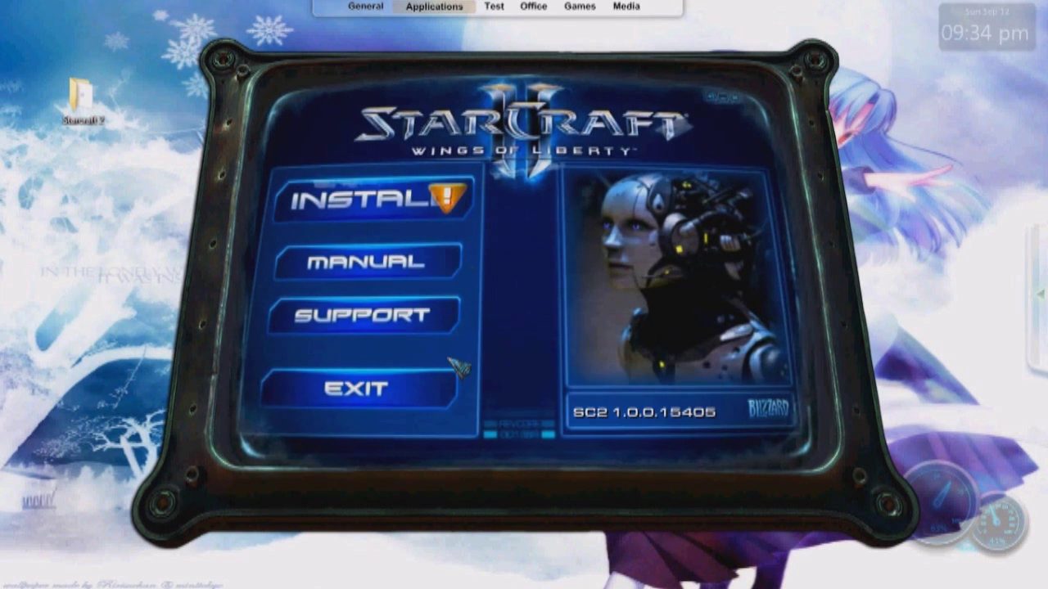
left_click(419, 396)
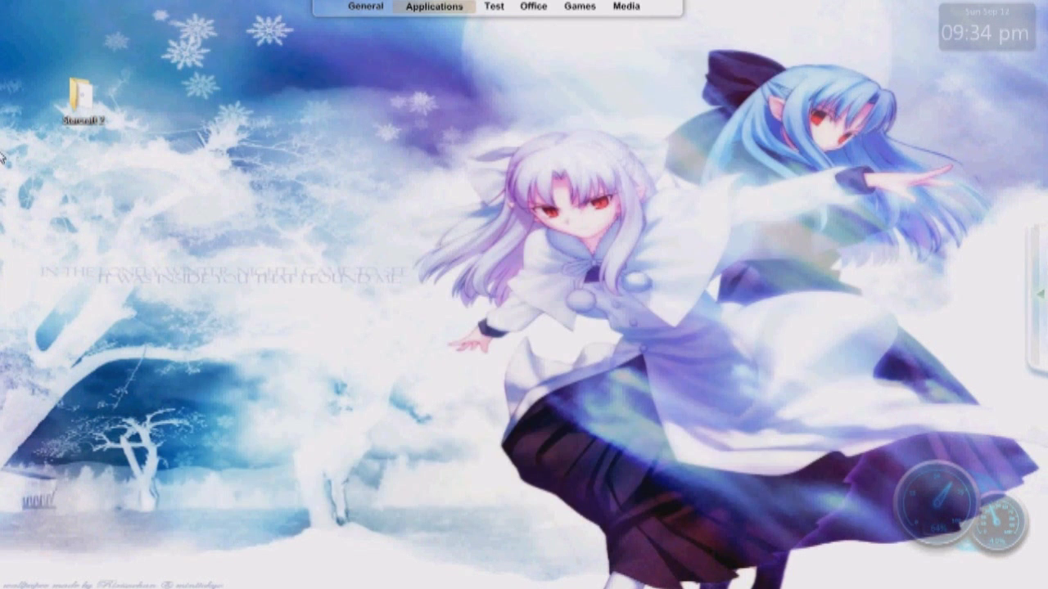
left_click(12, 173)
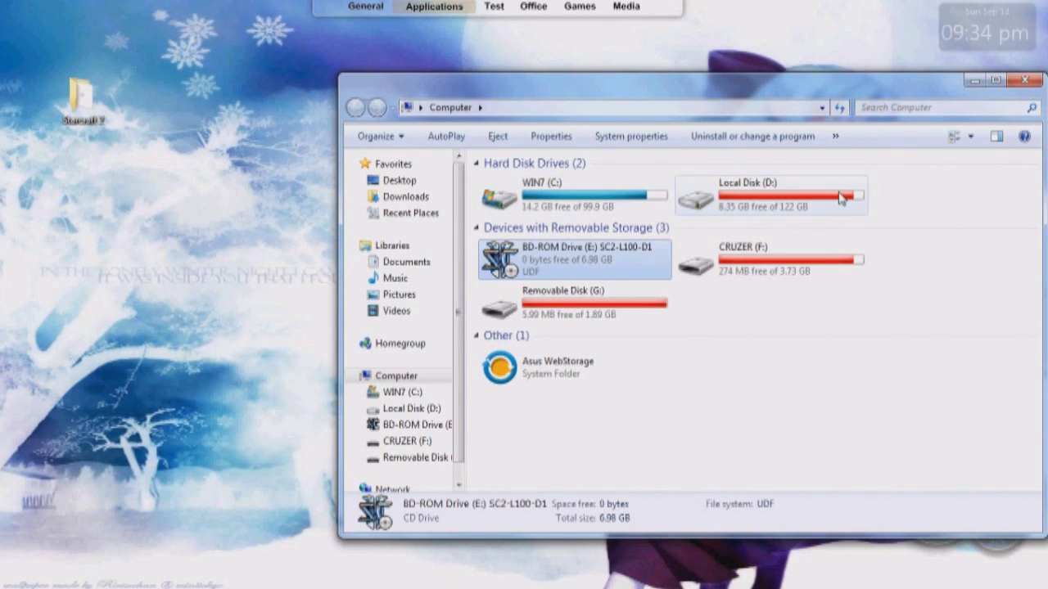
left_click(1025, 80)
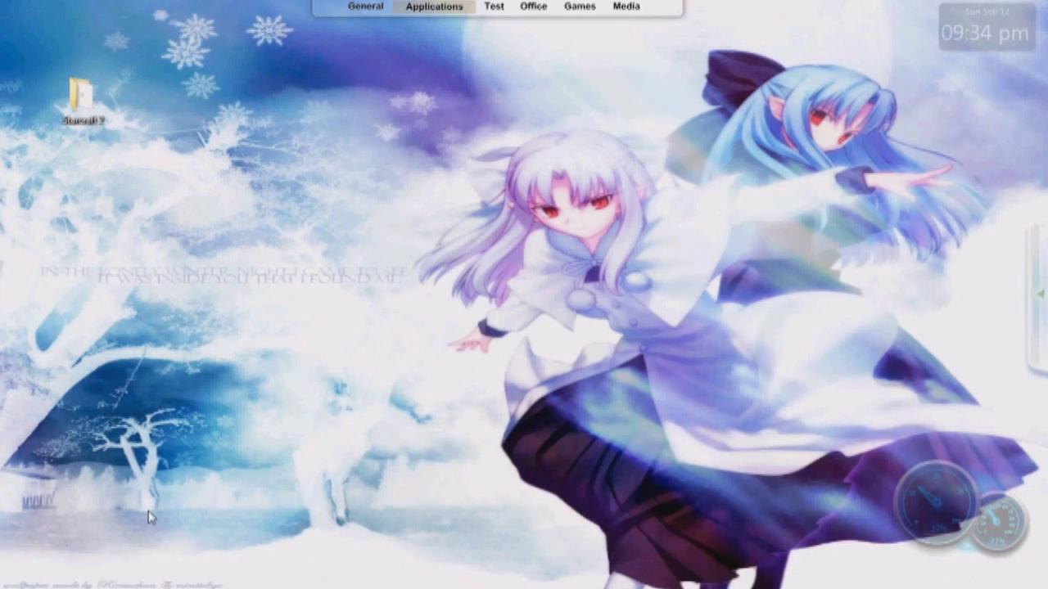
- Switch to the YouTube page in Chrome, play a short part of the Hello/ howareyou video and pause it
mouse_move(124, 578)
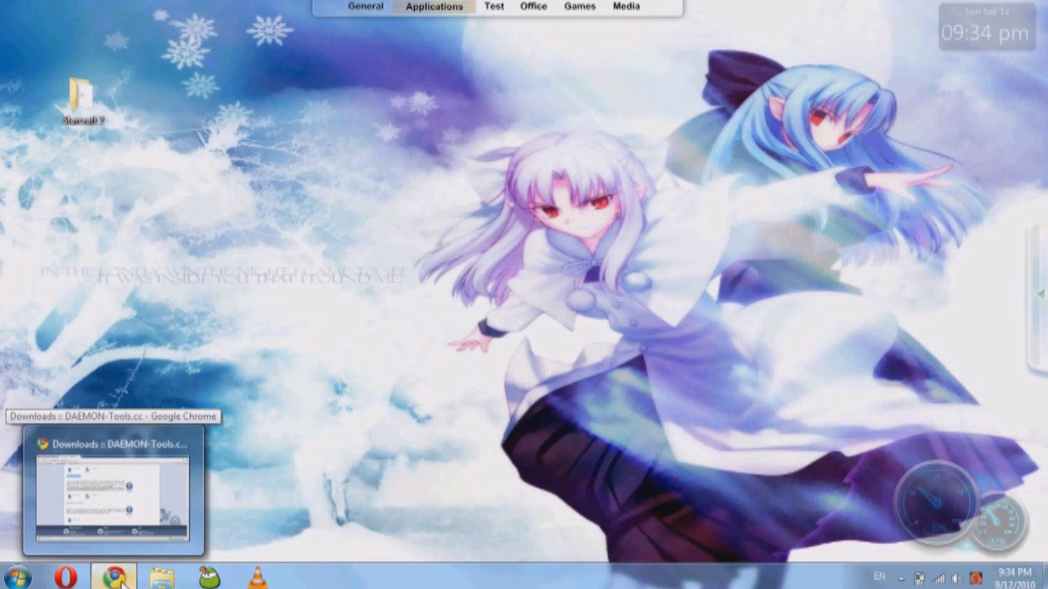
left_click(112, 487)
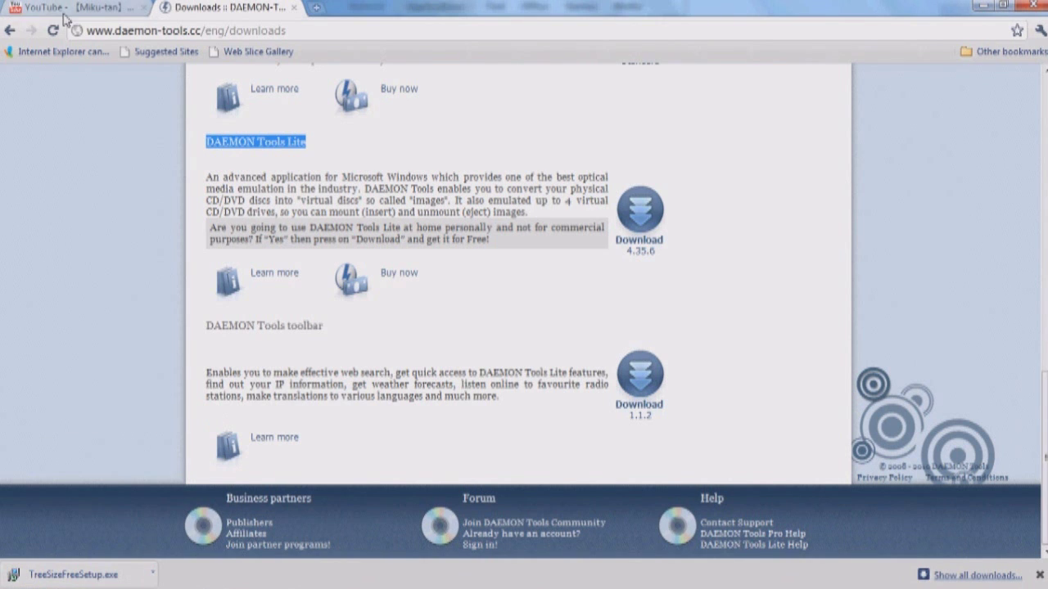
left_click(64, 17)
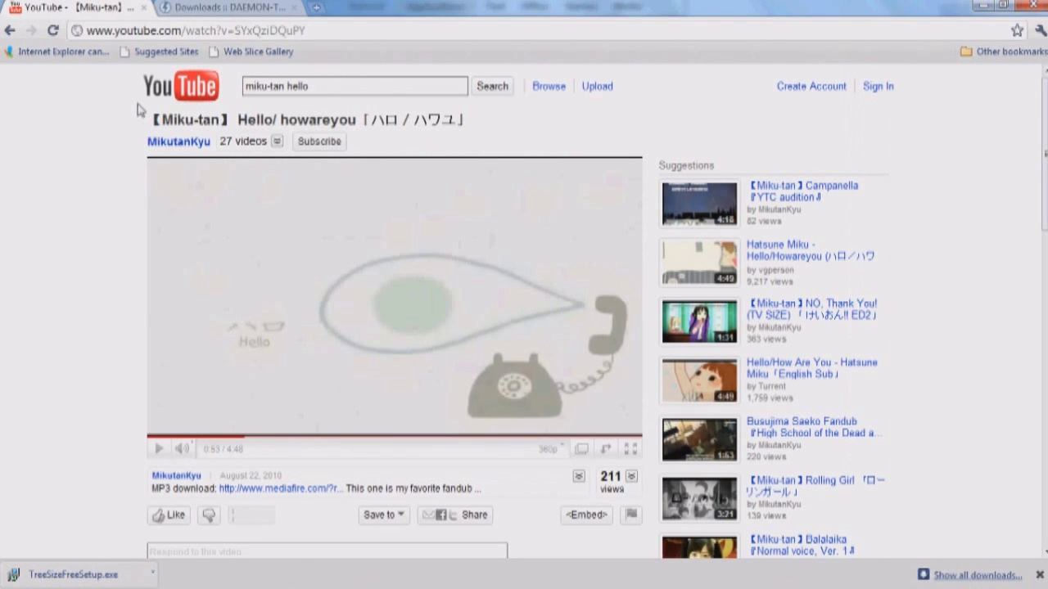
scroll(221, 172, "down", 1)
scroll(190, 315, "up", 1)
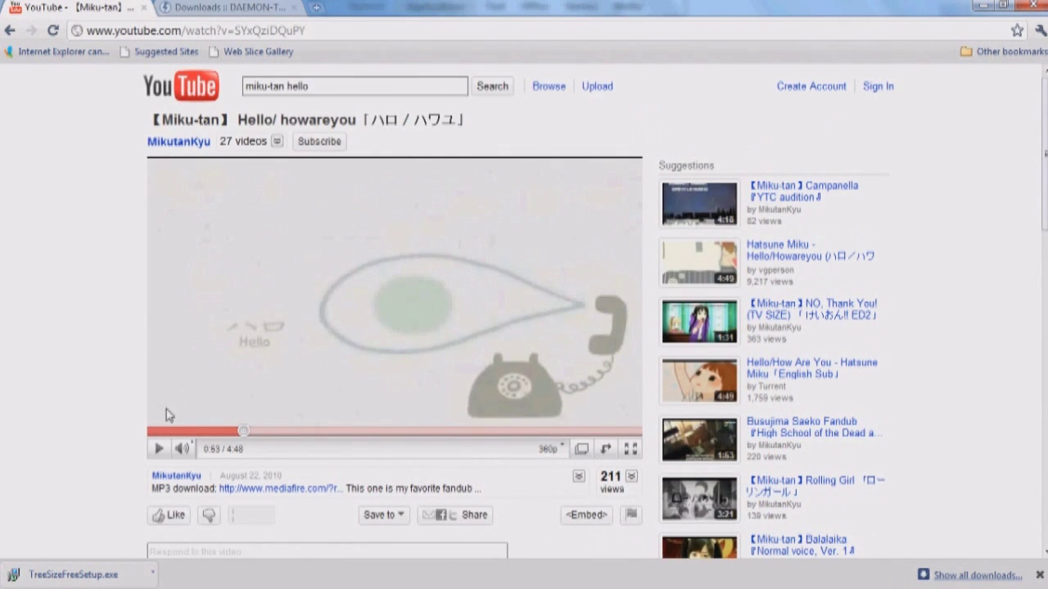
left_click(156, 452)
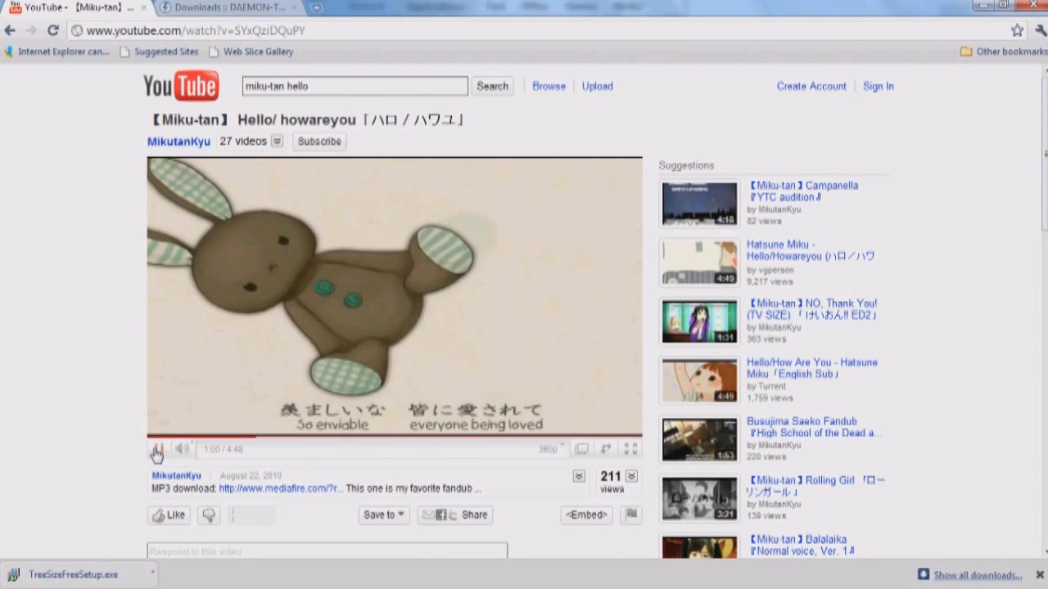
left_click(156, 453)
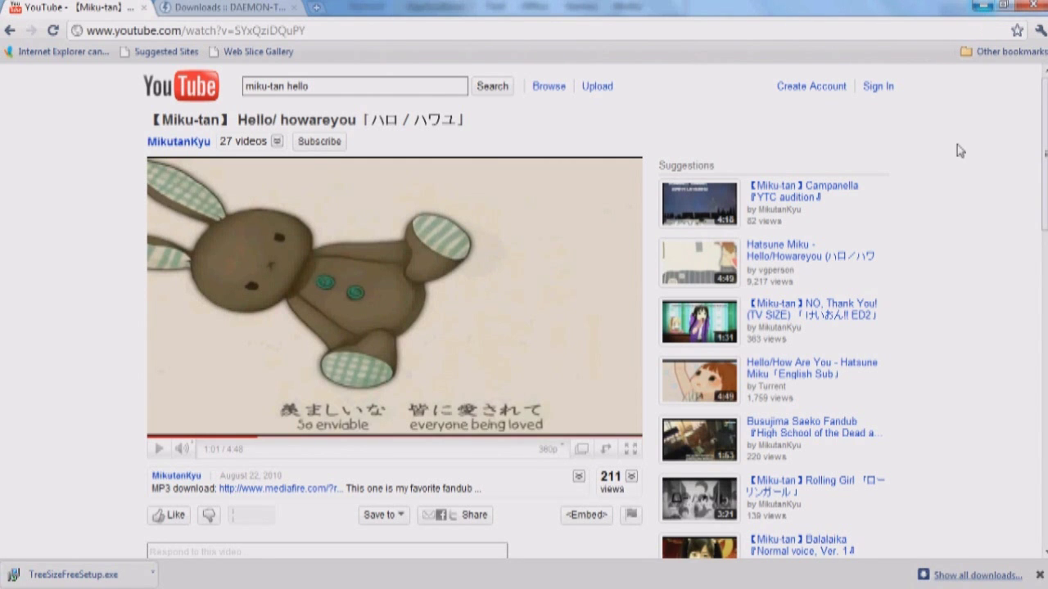
mouse_move(1044, 151)
left_mouse_down()
mouse_move(1038, 304)
mouse_move(1044, 161)
left_mouse_up()
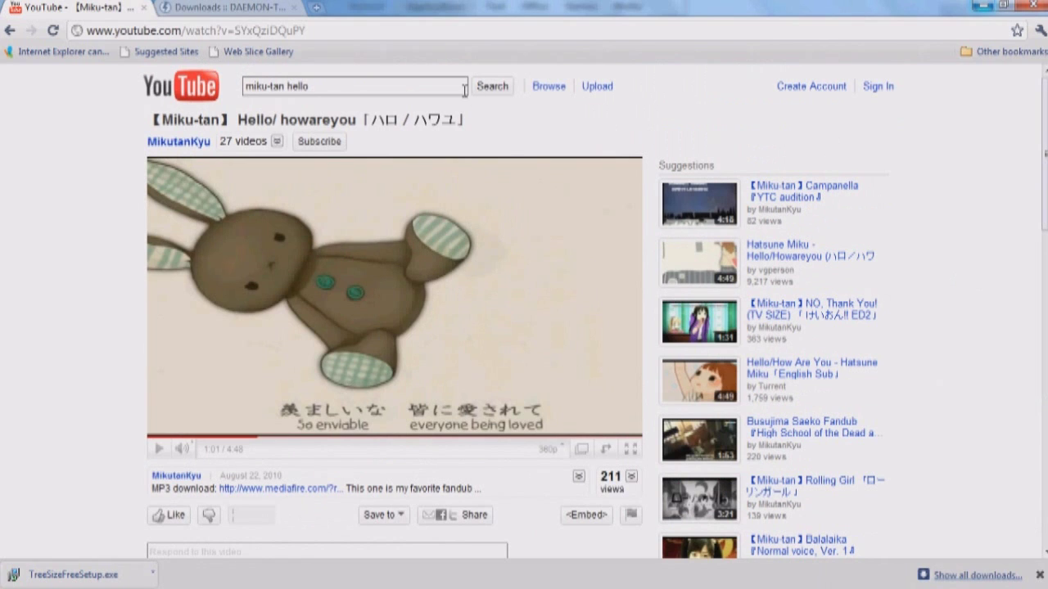